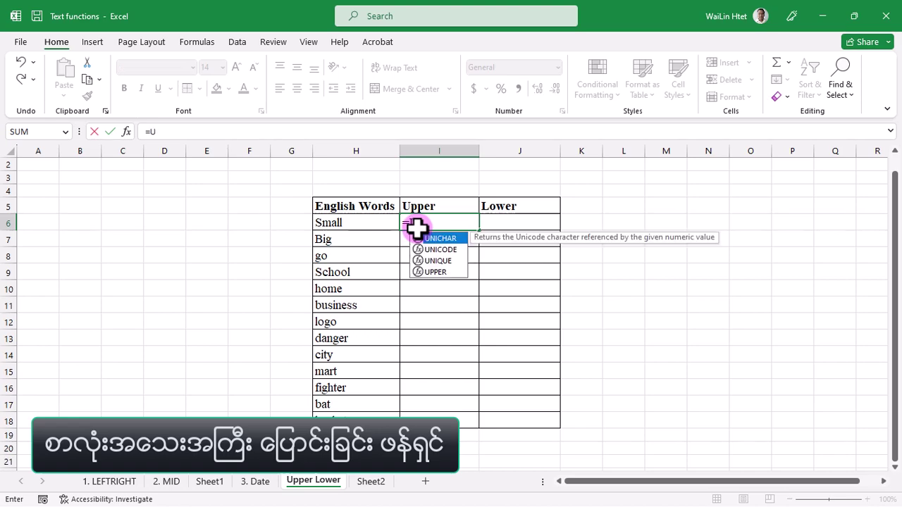
Enter =UPPER(H6) in I6 so it shows SMALL.
text(PPER)
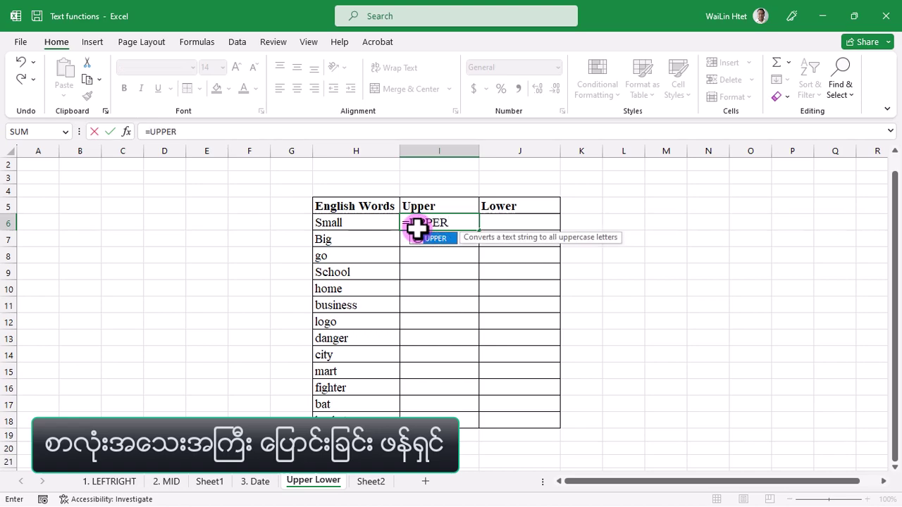
double_click(416, 232)
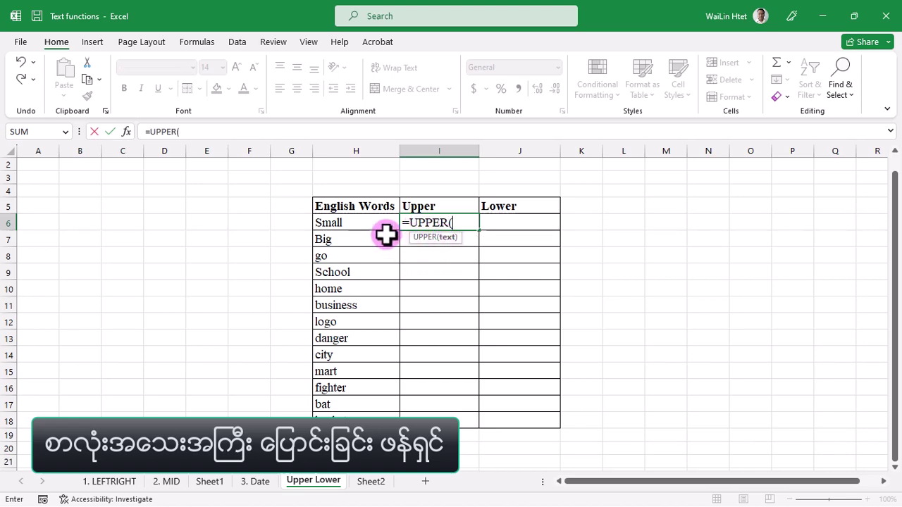
click(338, 224)
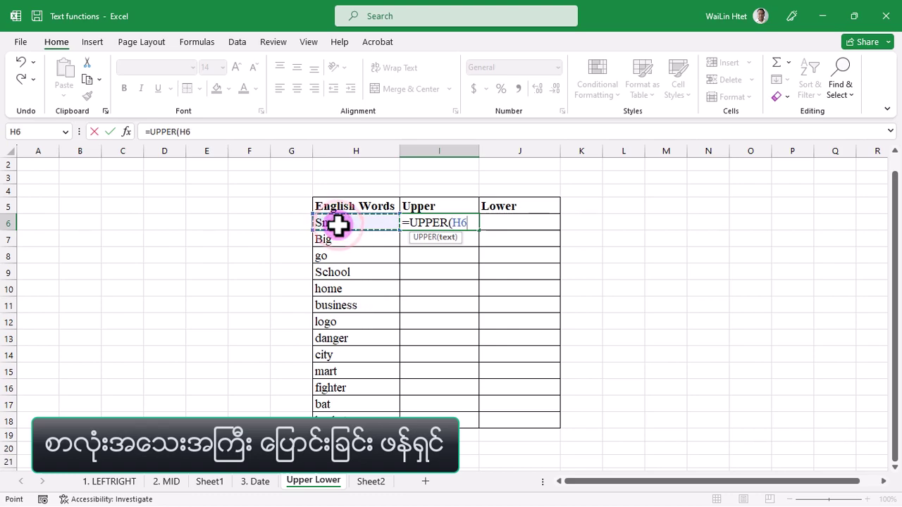
text())
key(Return)
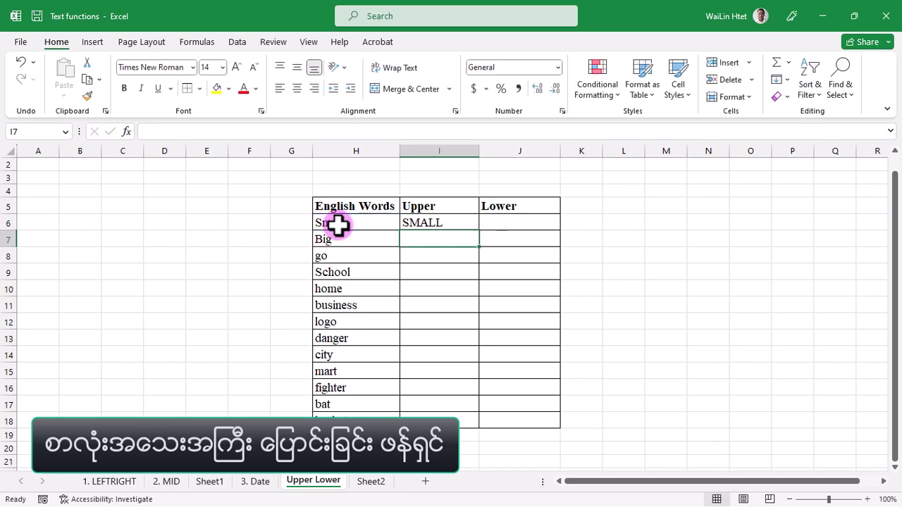
Begin a =LOWER(H6) formula in J6 that references the word Small.
click(494, 224)
text(=)
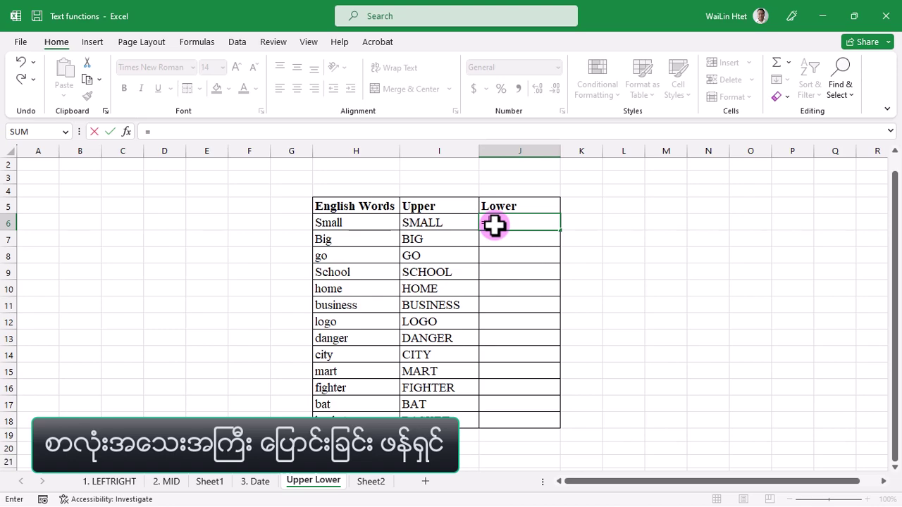
text(LOWER)
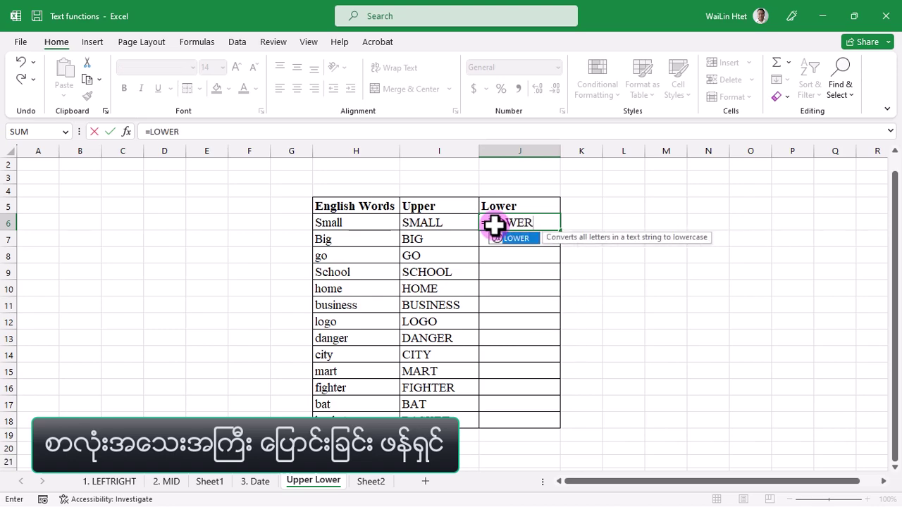
text(()
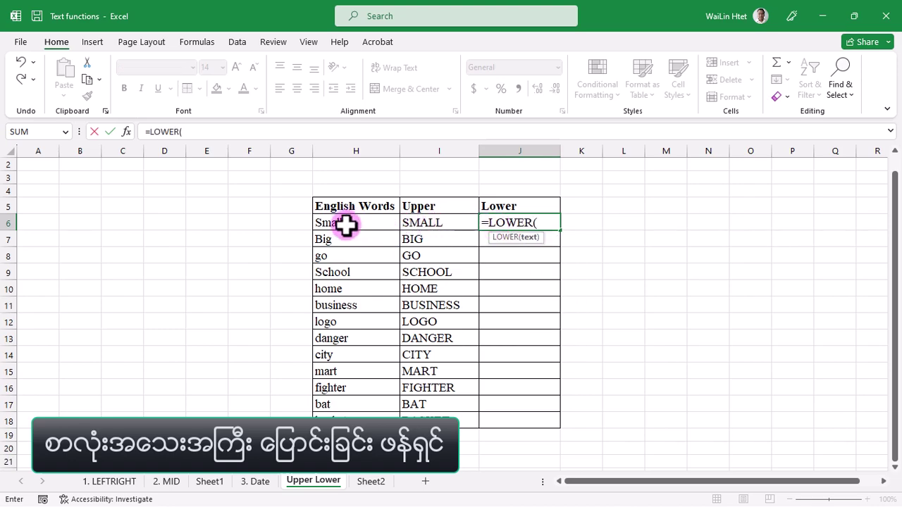
click(345, 224)
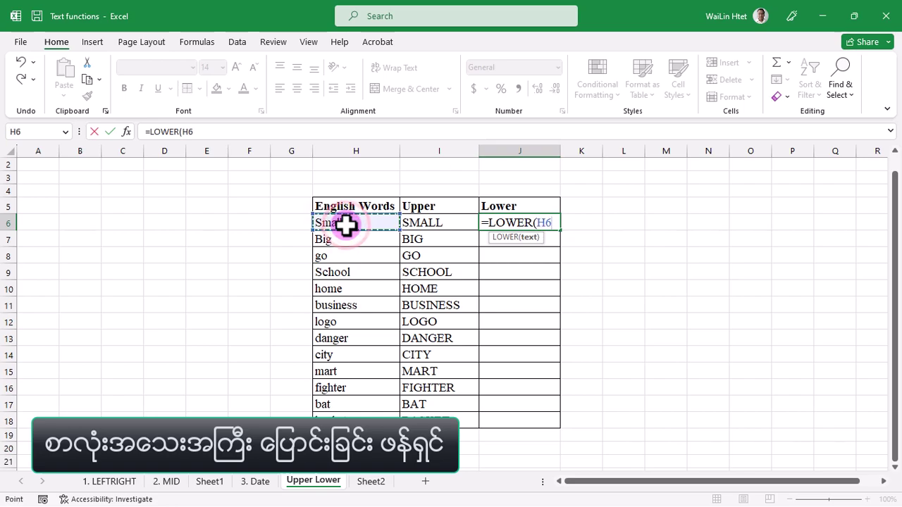
Close and commit the =LOWER(H6) formula in J6.
text())
key(Return)
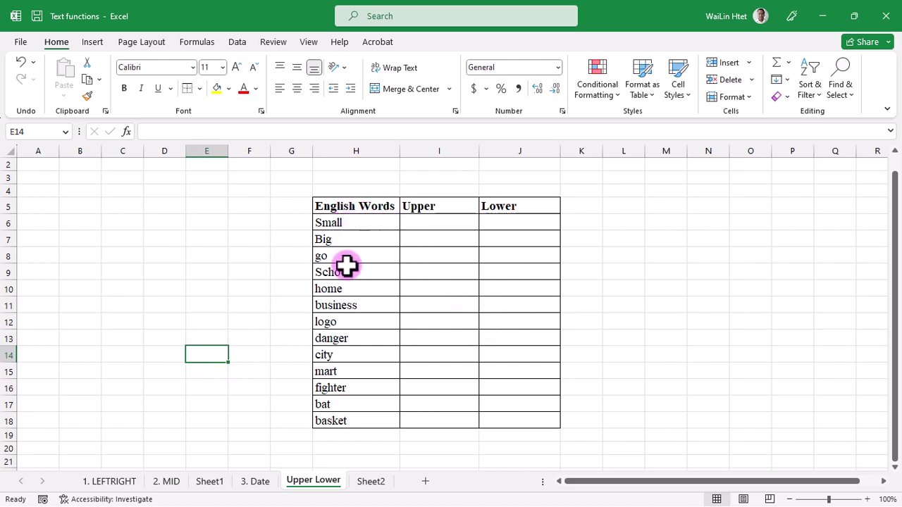
click(346, 227)
drag(347, 226, 359, 417)
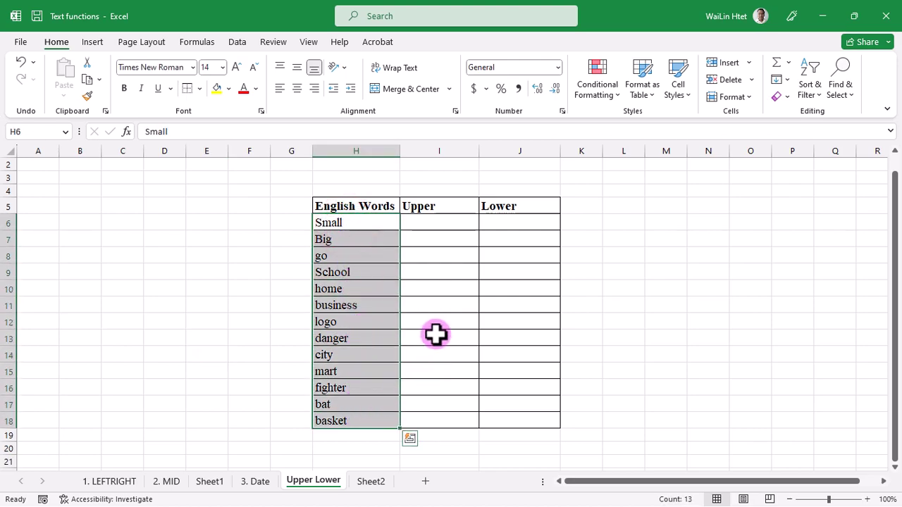
click(417, 228)
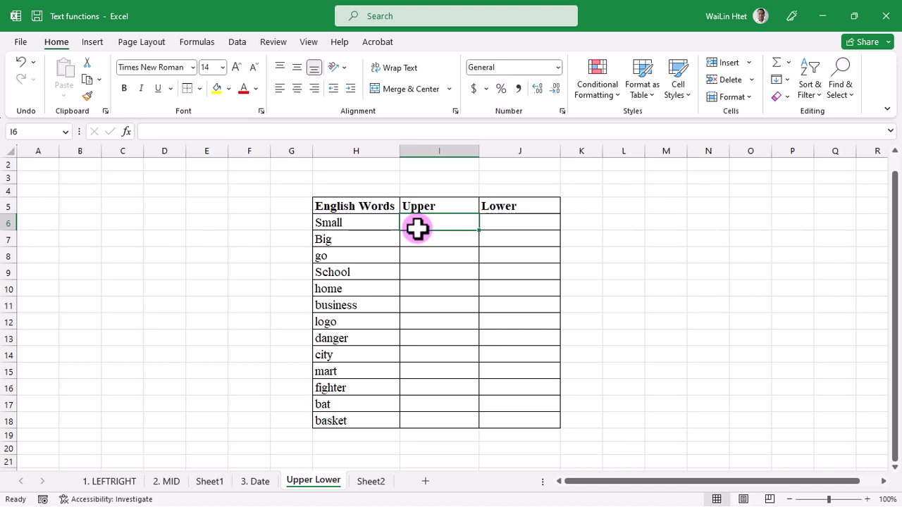
Enter =UPPER(H6) in cell I6 so it displays SMALL.
text(=)
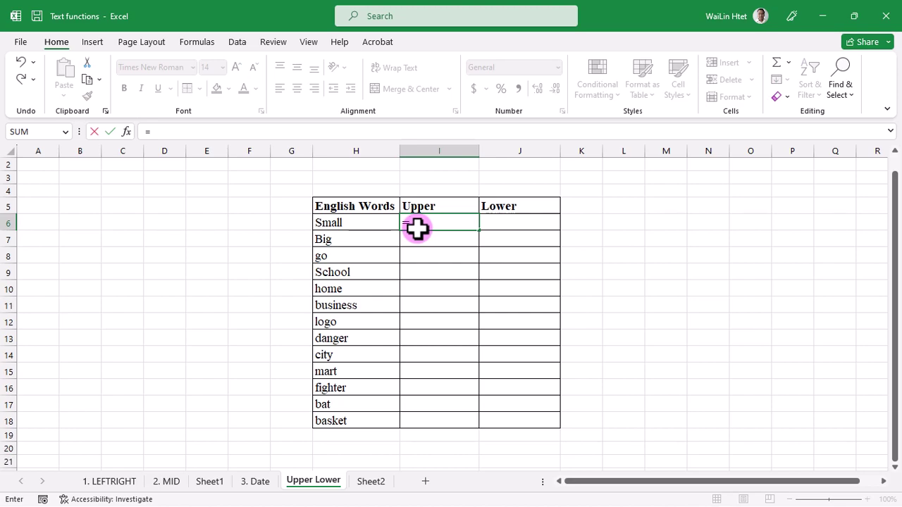
text(UPP)
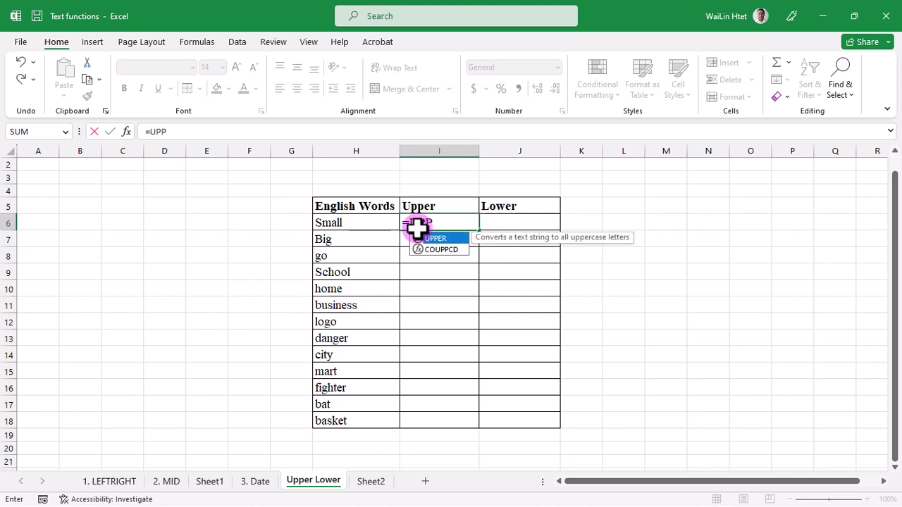
text(ER)
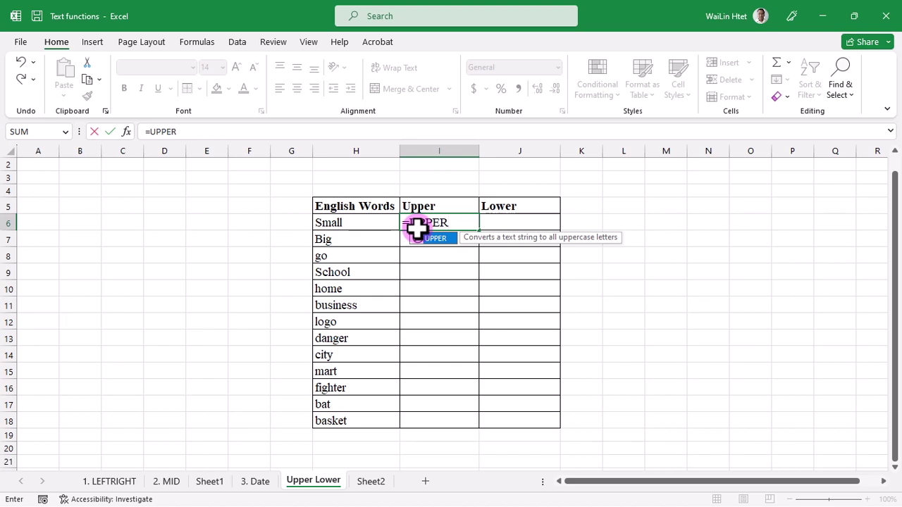
text(()
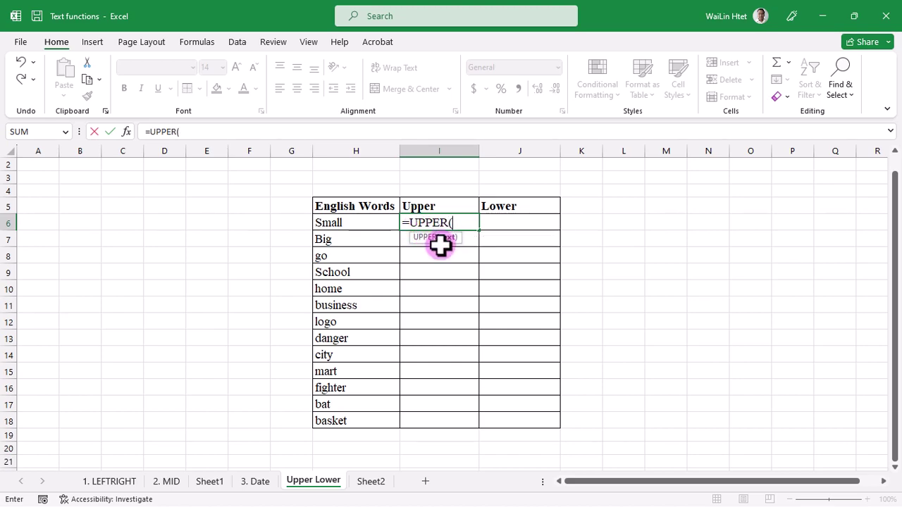
click(338, 224)
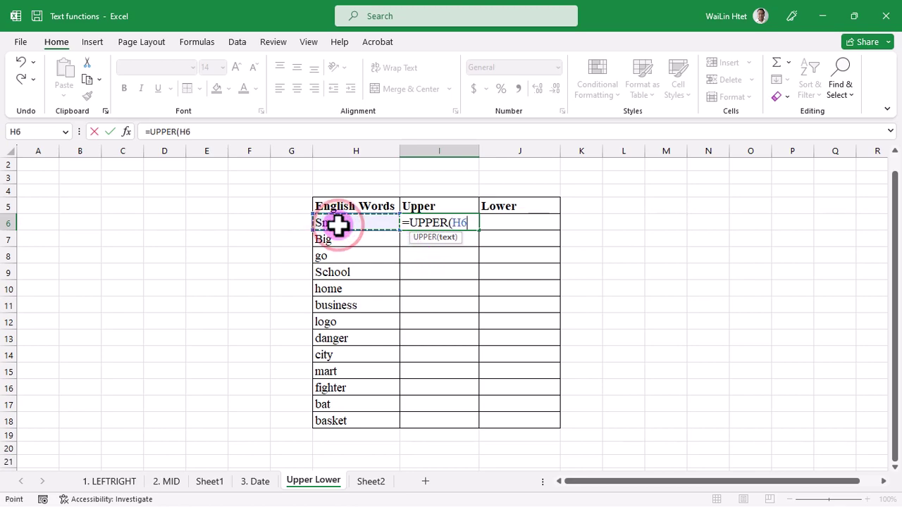
text())
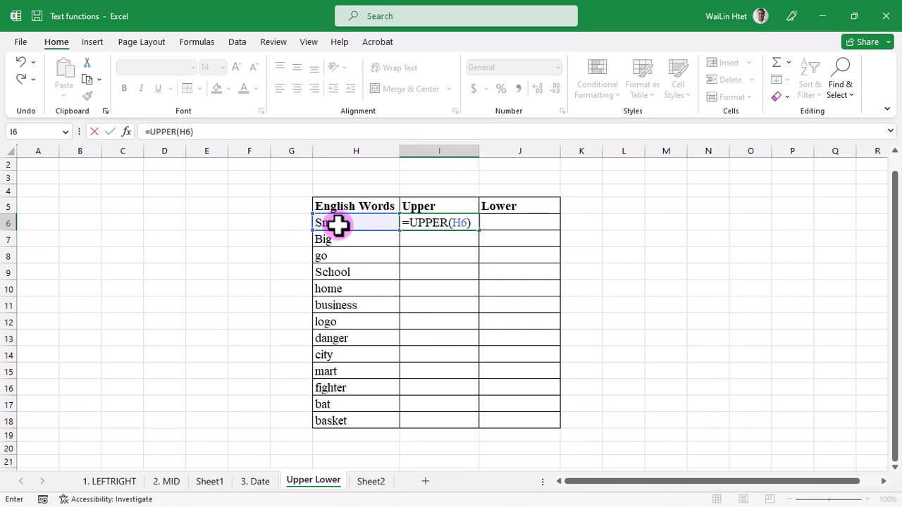
key(Return)
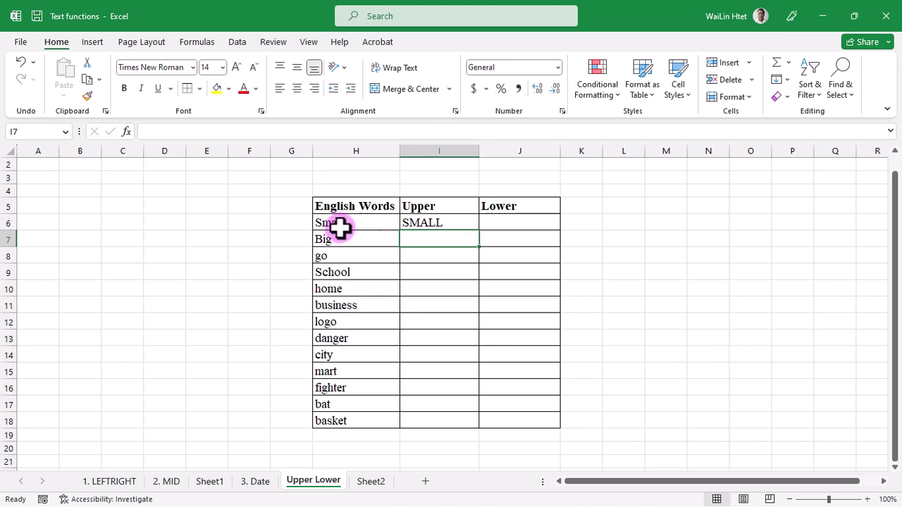
Enter =UPPER(H7) in cell I7 so it displays BIG.
click(386, 226)
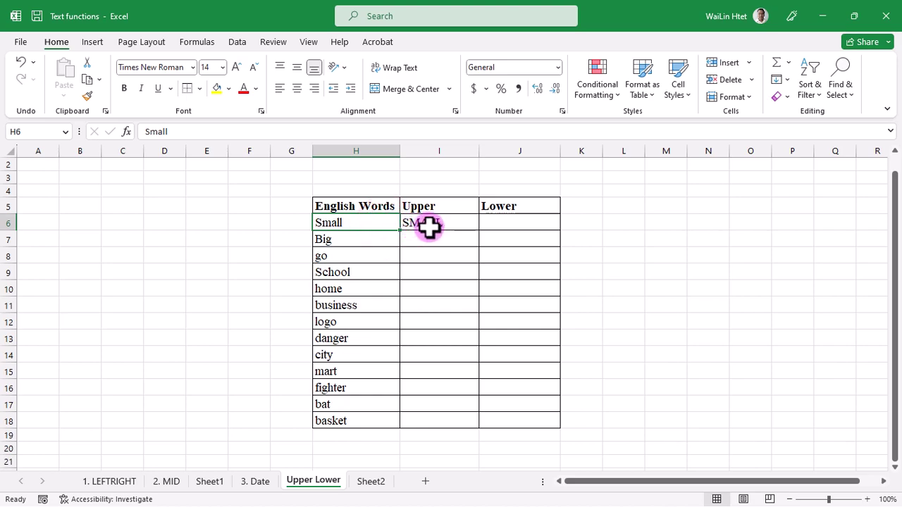
click(413, 242)
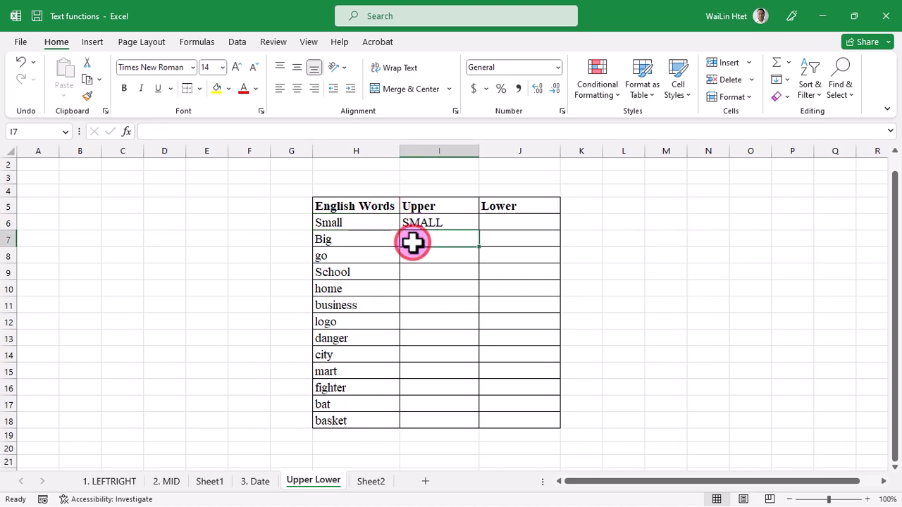
text(=u)
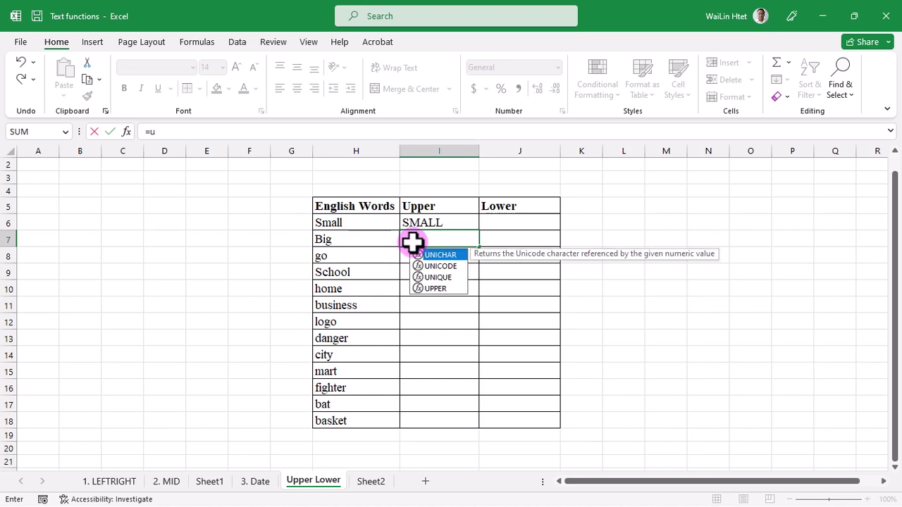
text(pper()
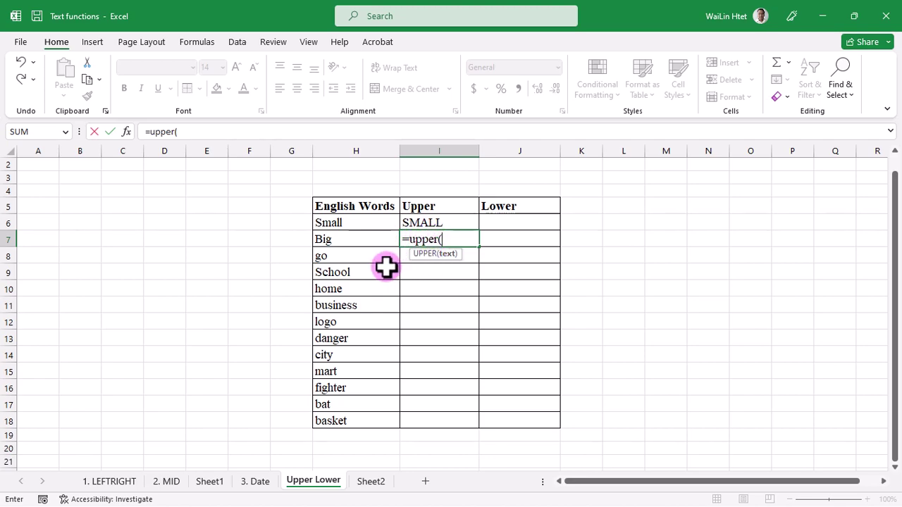
click(336, 243)
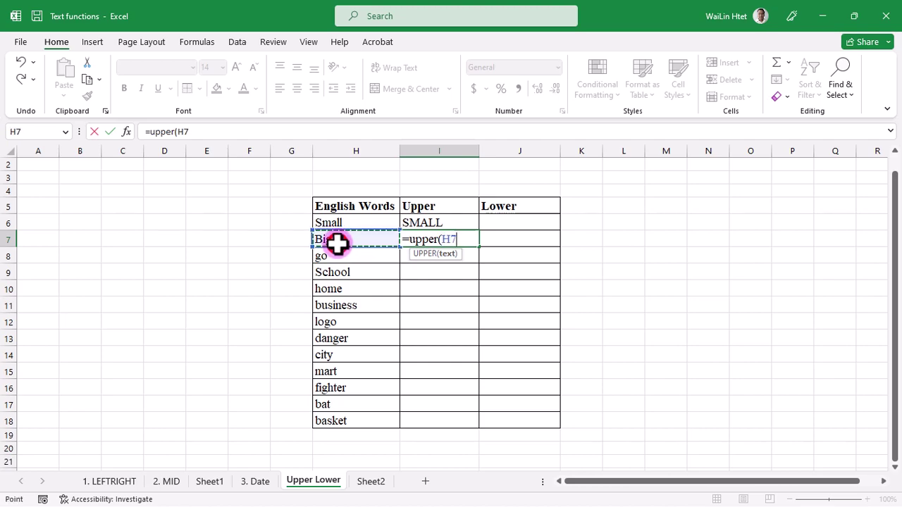
text())
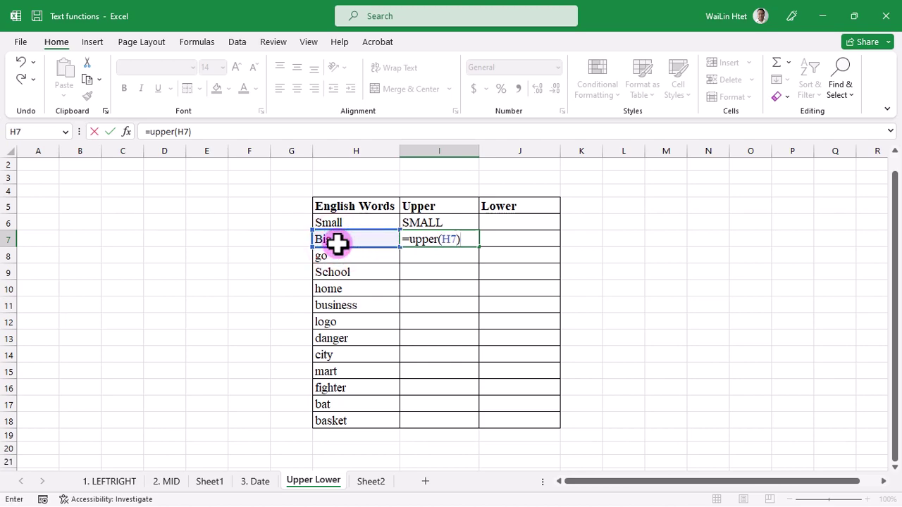
key(Return)
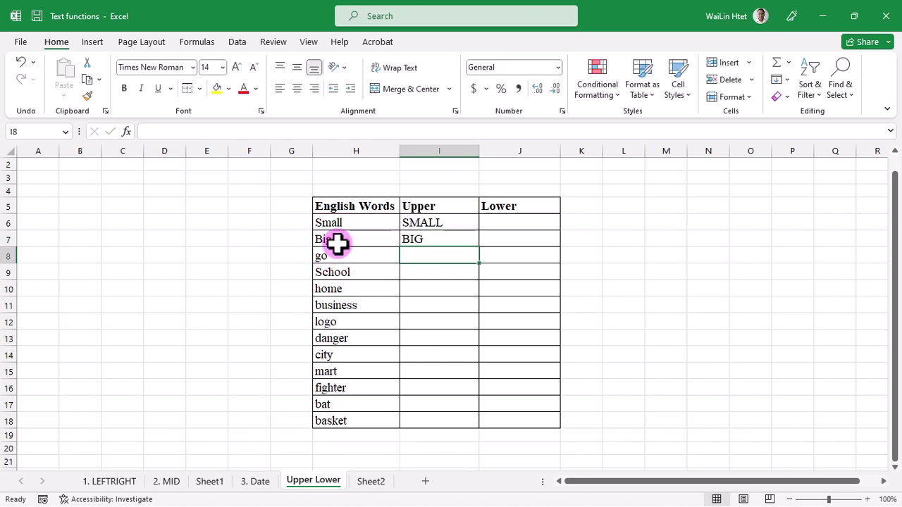
click(429, 240)
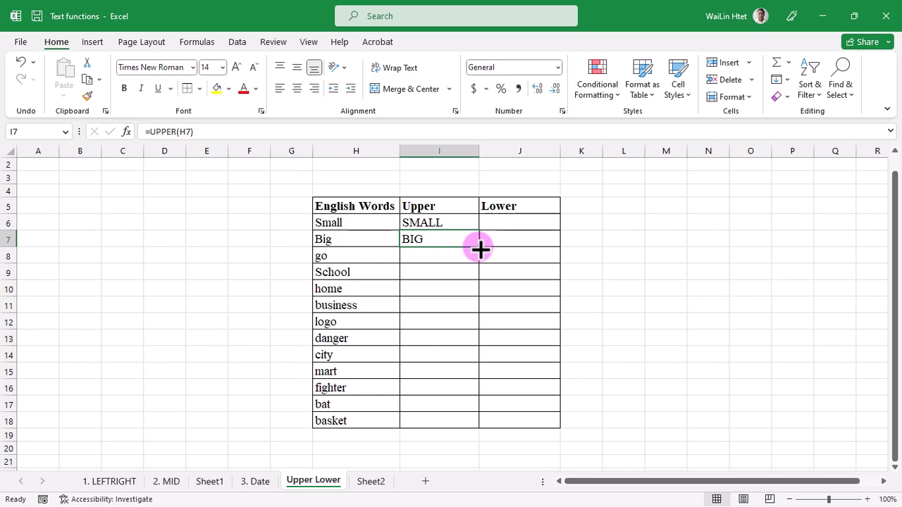
Copy the UPPER formula from I7 down to I18, ending with BASKET.
double_click(479, 248)
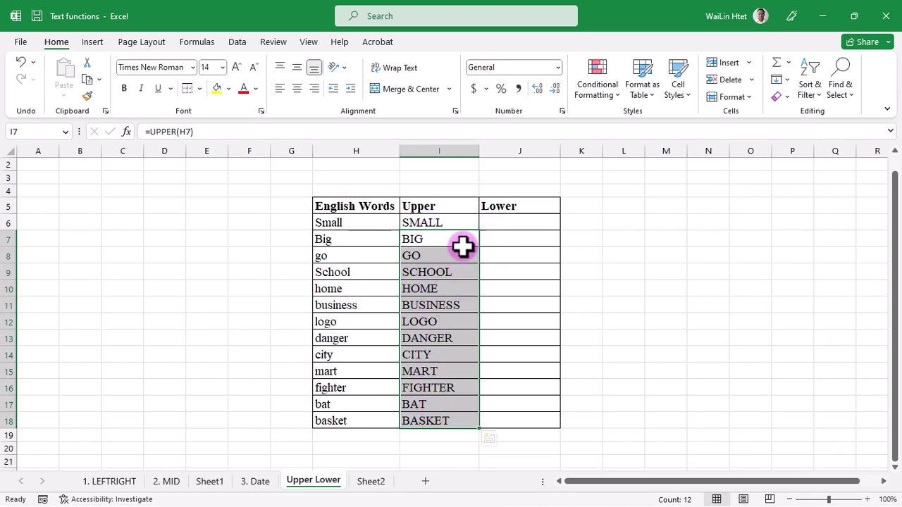
click(443, 220)
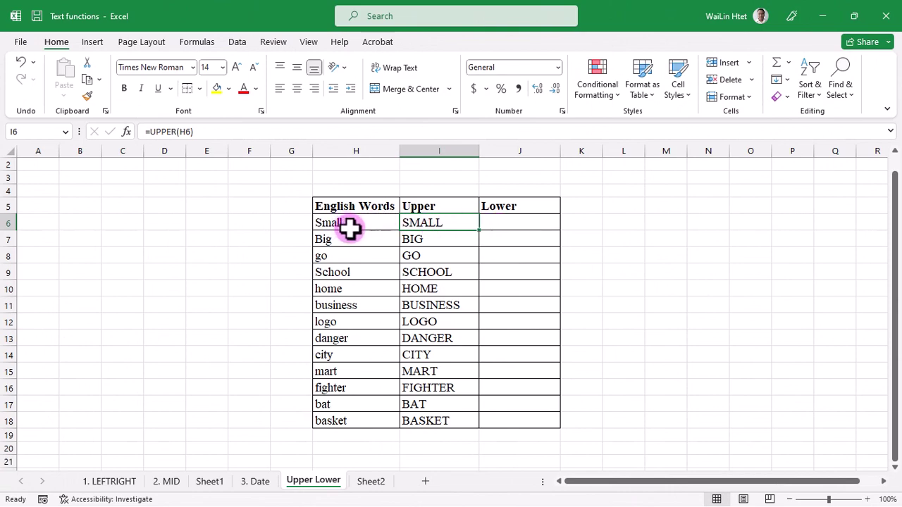
click(494, 224)
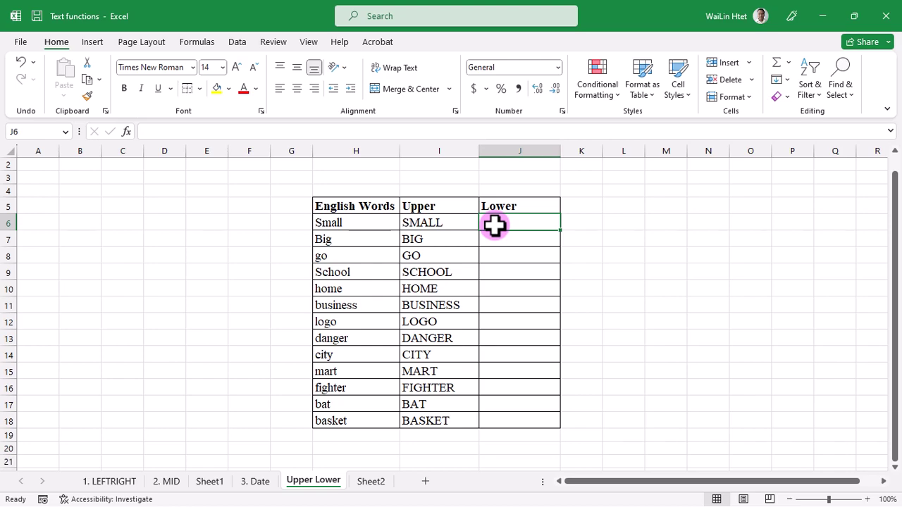
Enter =LOWER(H6) in cell J6 so it displays small.
text(=)
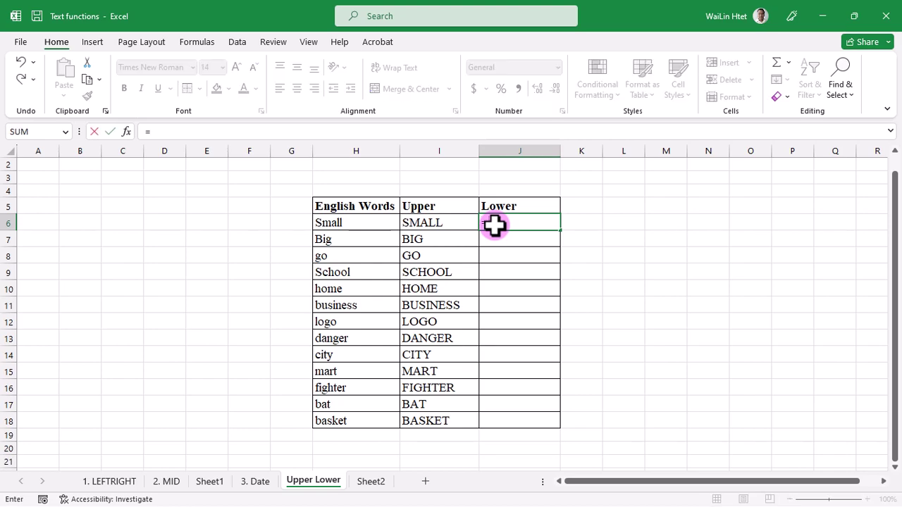
text(LOWER)
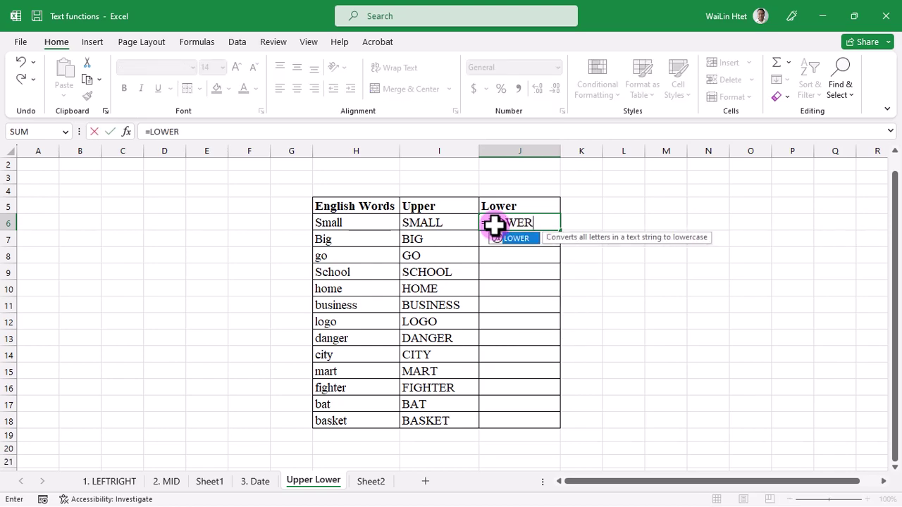
text(()
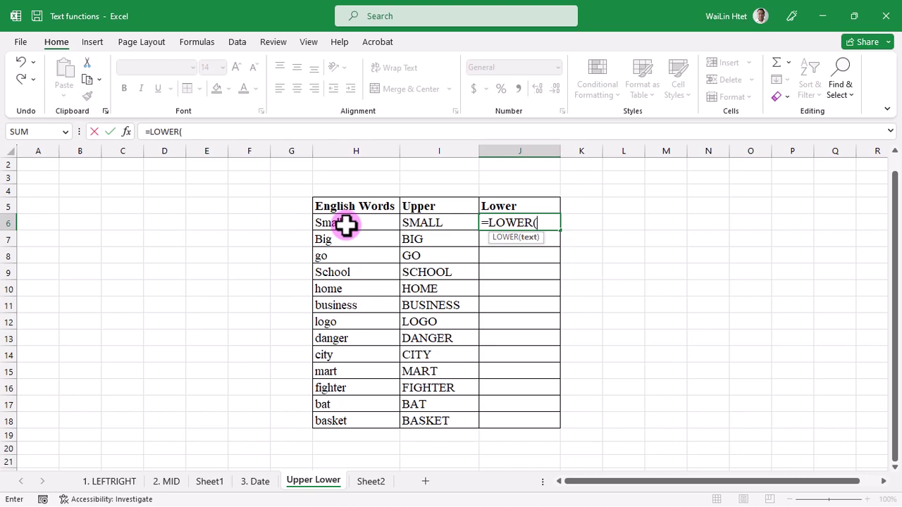
click(345, 224)
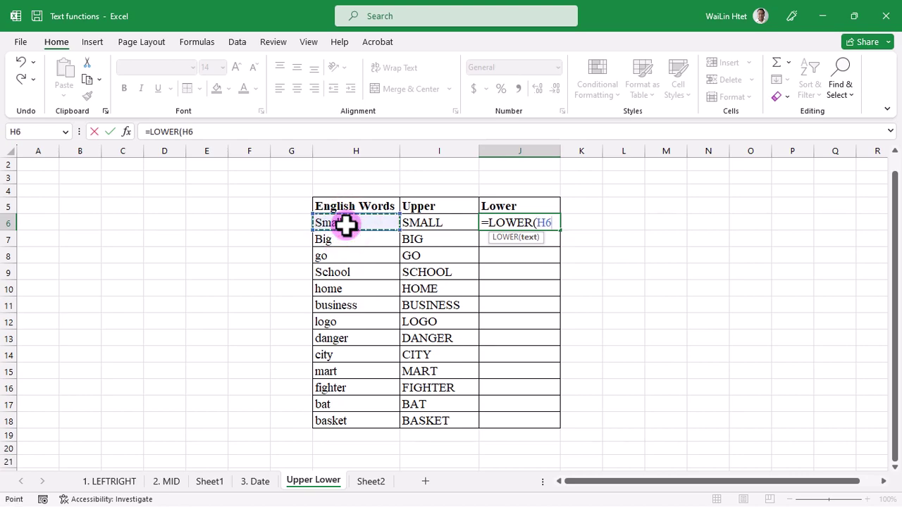
text())
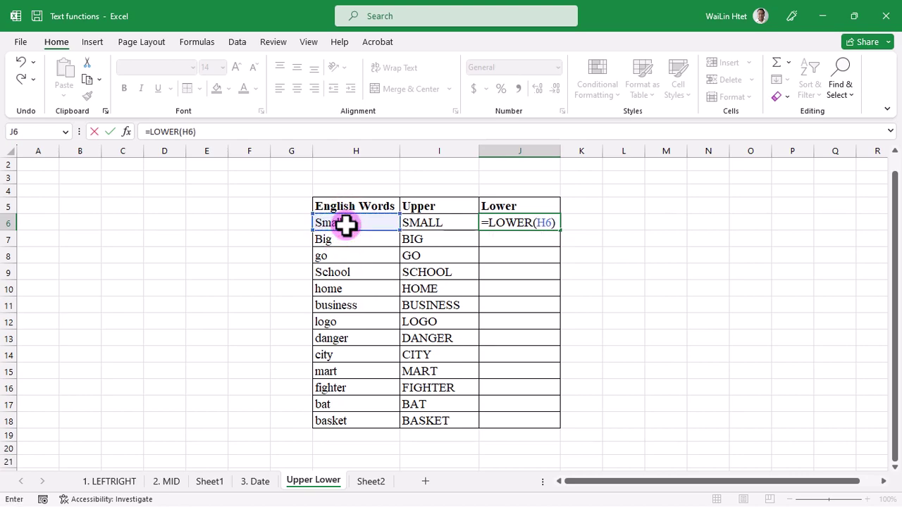
key(Return)
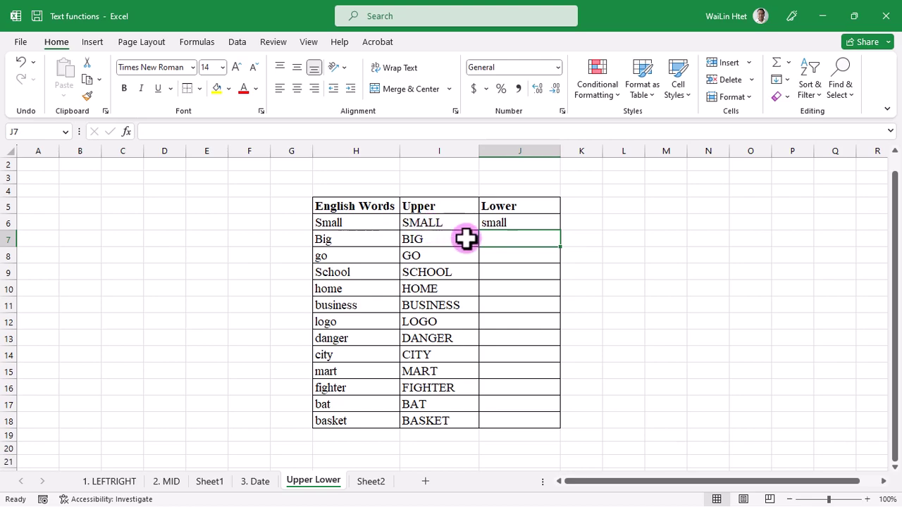
Enter =LOWER(I6) in K6, turning SMALL back into small.
click(588, 224)
text(=)
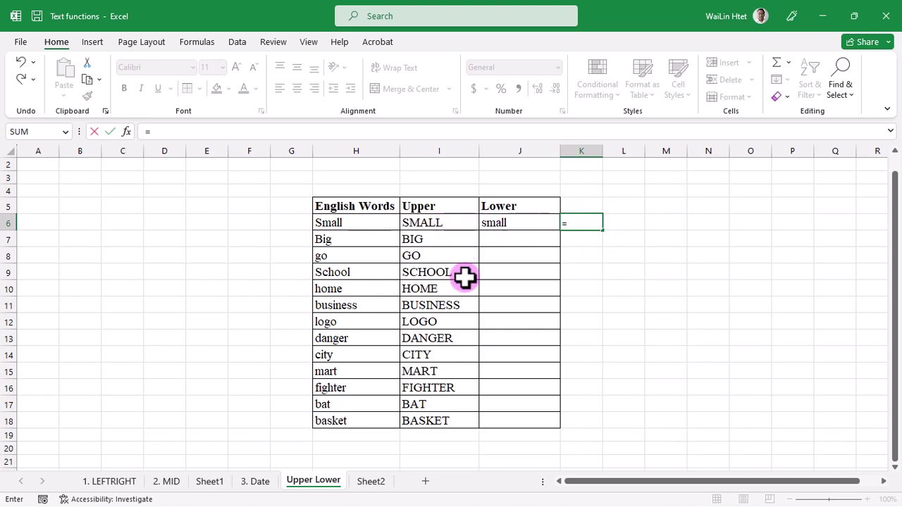
text(LOWER)
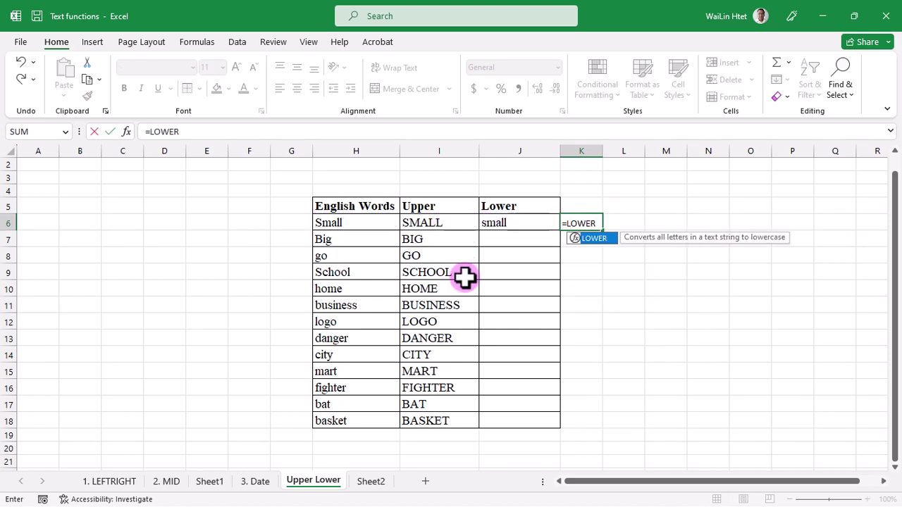
text(()
click(423, 223)
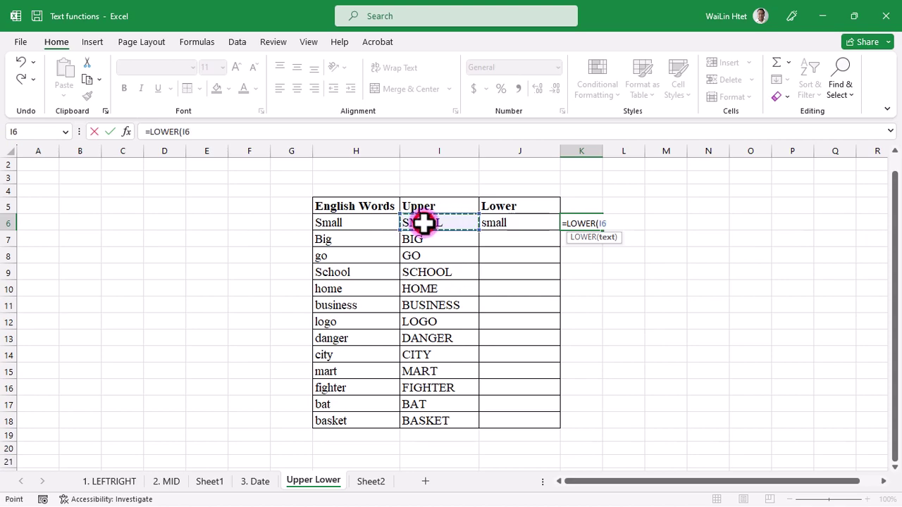
text())
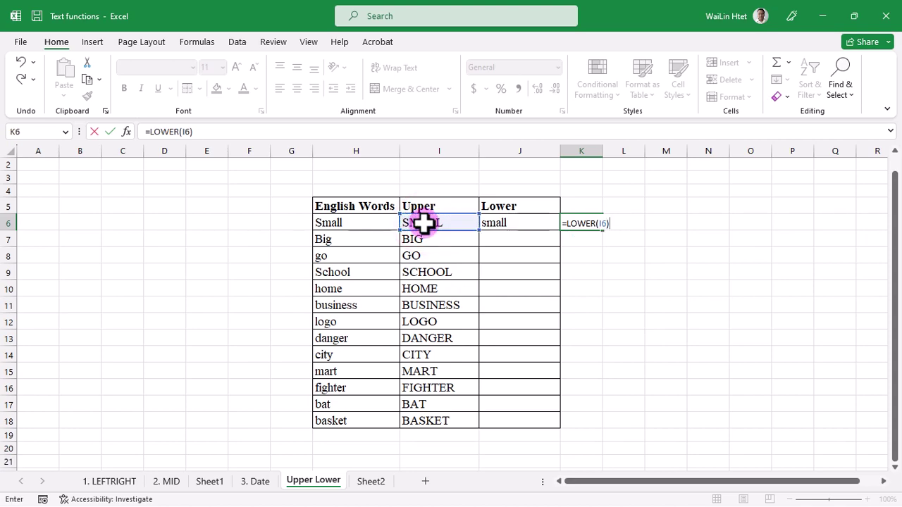
key(Return)
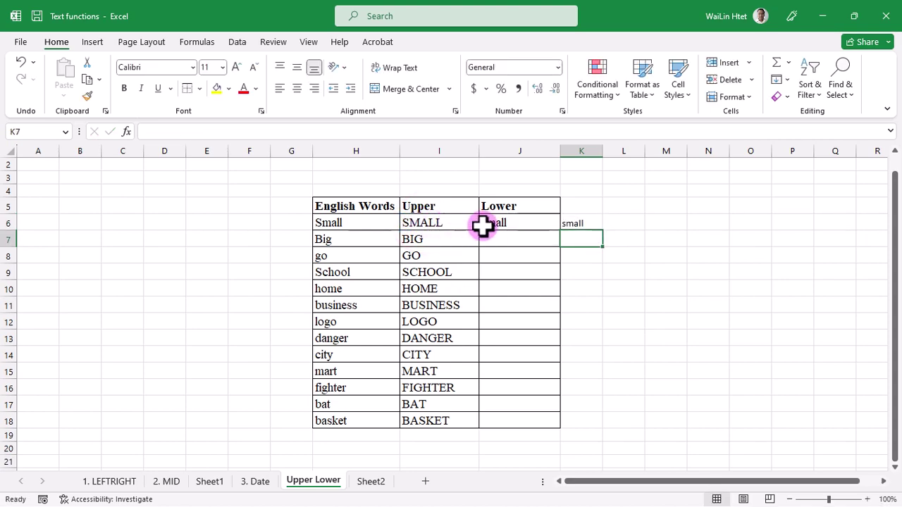
click(584, 223)
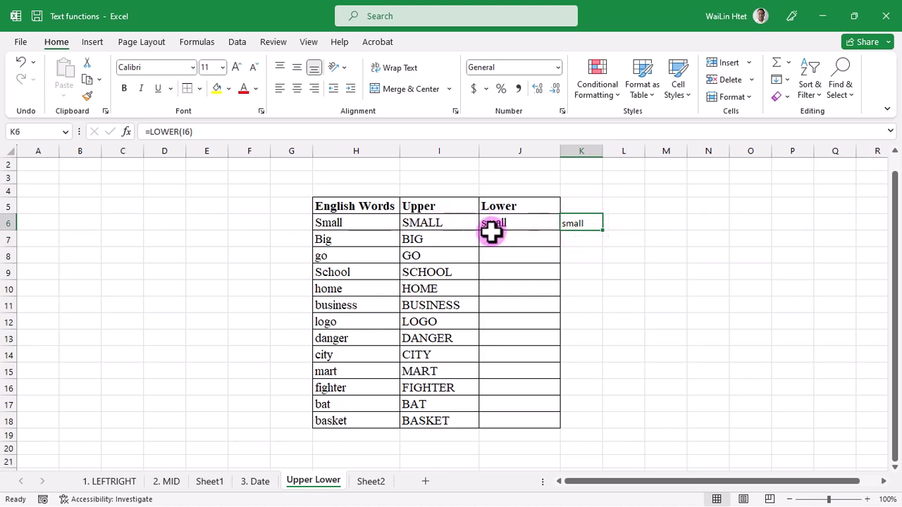
Copy the LOWER formulas in J6 and K6 down to row 18.
click(512, 226)
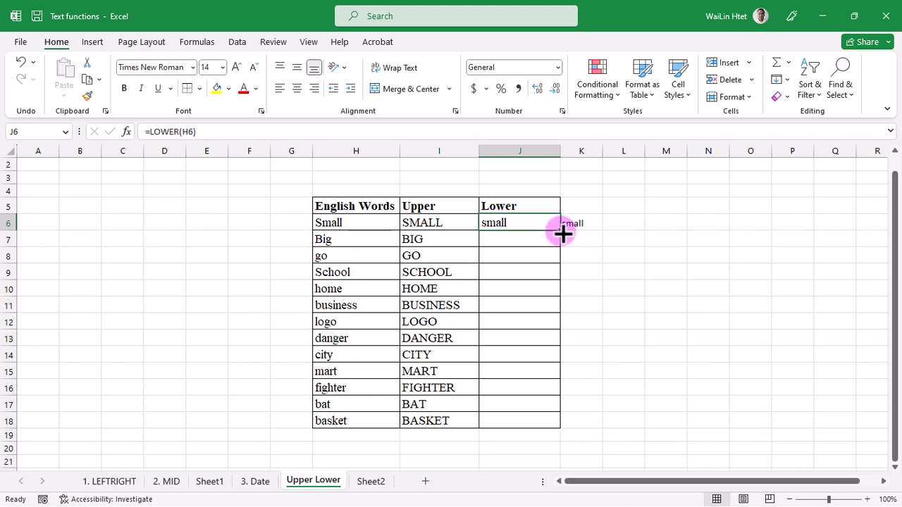
double_click(562, 232)
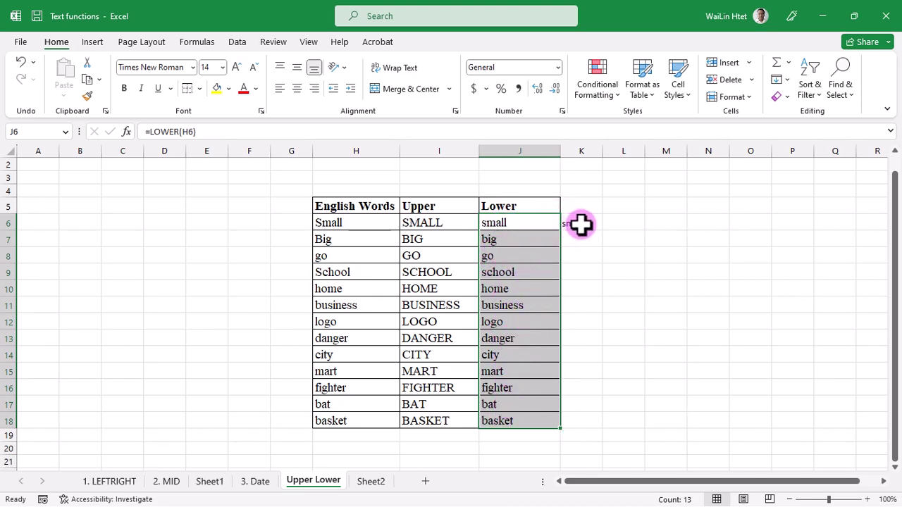
click(580, 224)
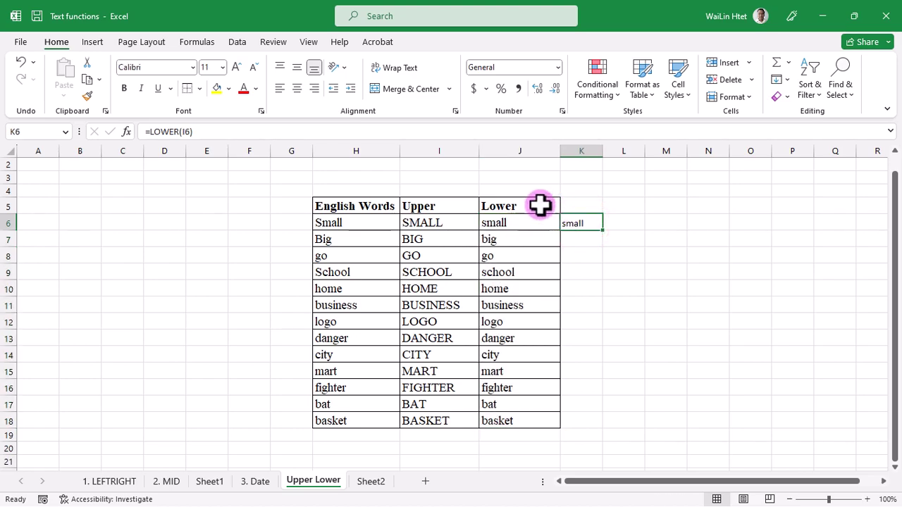
click(421, 225)
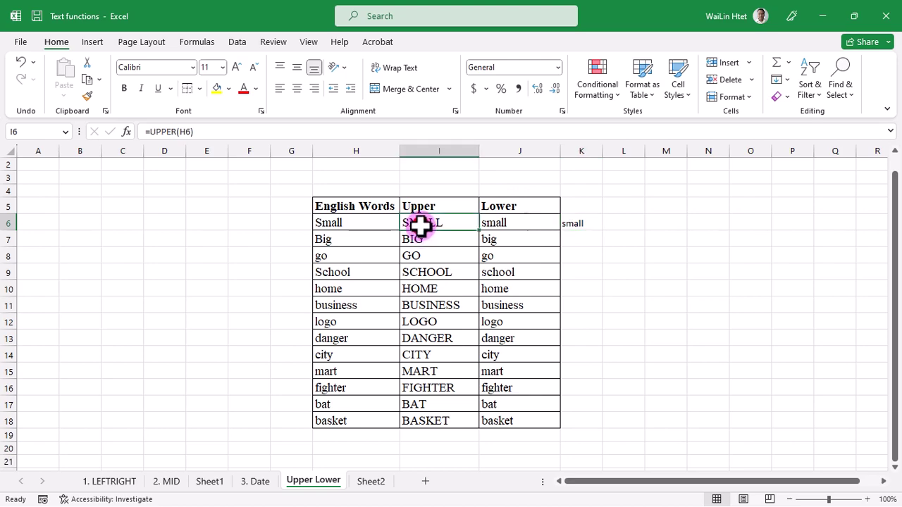
click(590, 224)
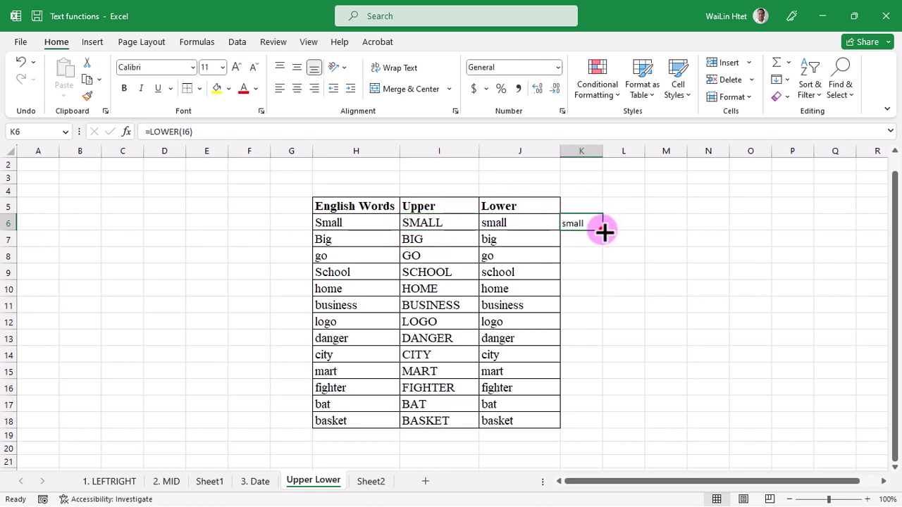
double_click(603, 230)
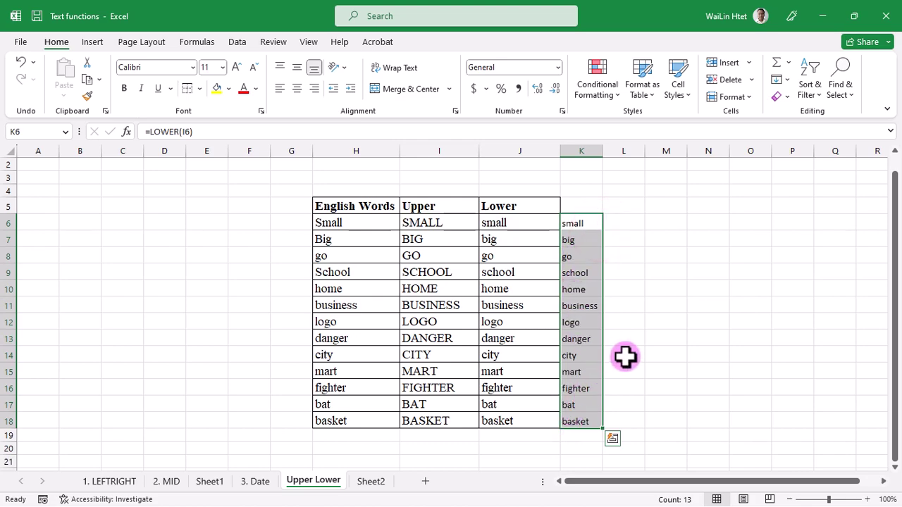
click(658, 335)
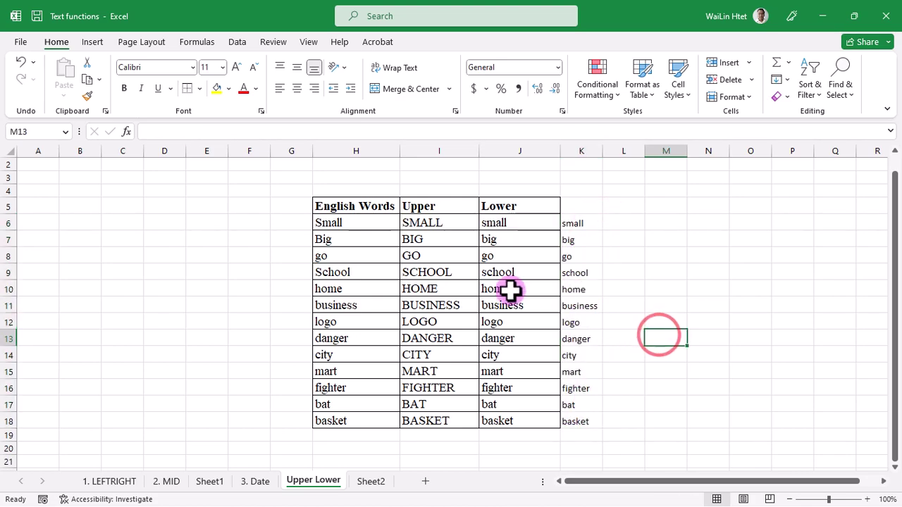